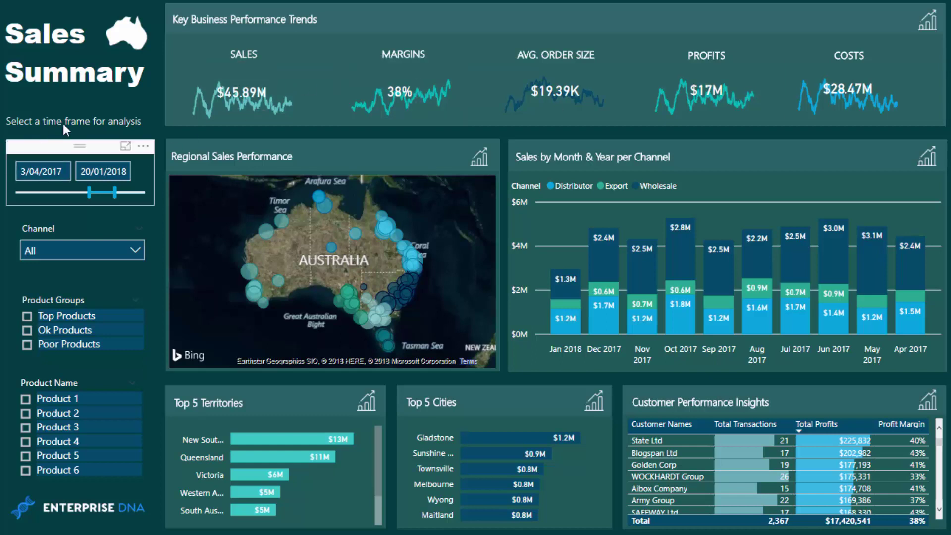
Move the date slicer's end to 30/04/2018 and its start to 9/09/2017.
left_click(123, 193)
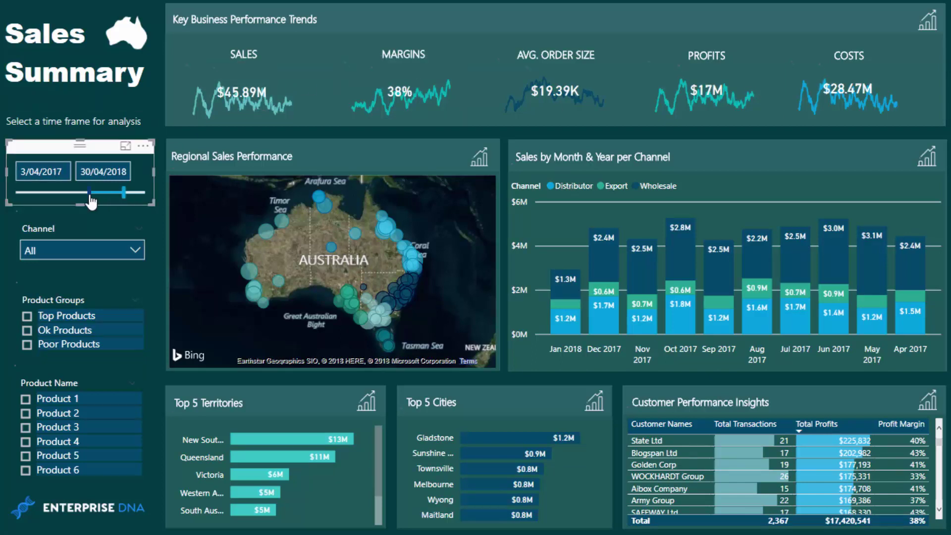
left_click_drag(90, 192, 103, 198)
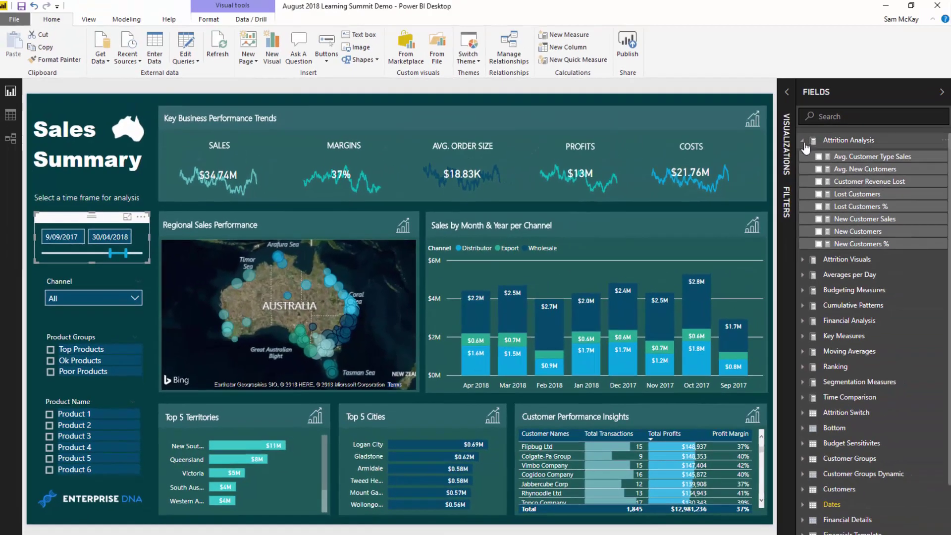
Collapse Attrition Analysis, select the five KPI title boxes, and expand Moving Averages to list the 1M MA measures.
left_click(804, 143)
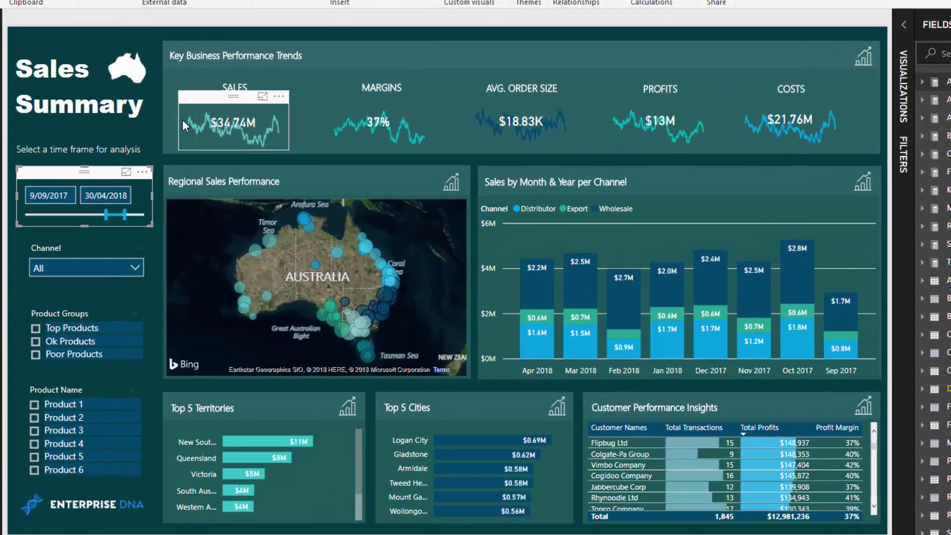
mouse_move(183, 124)
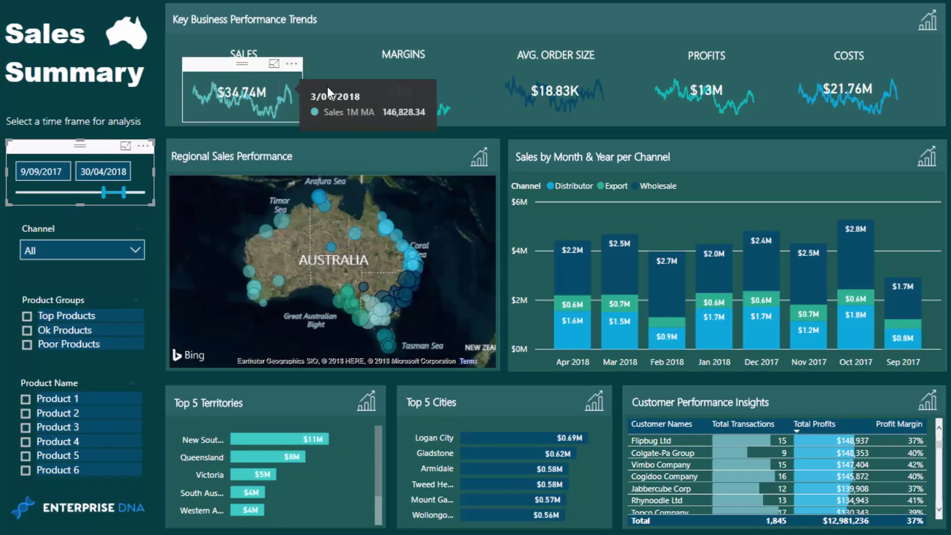
left_click(236, 43)
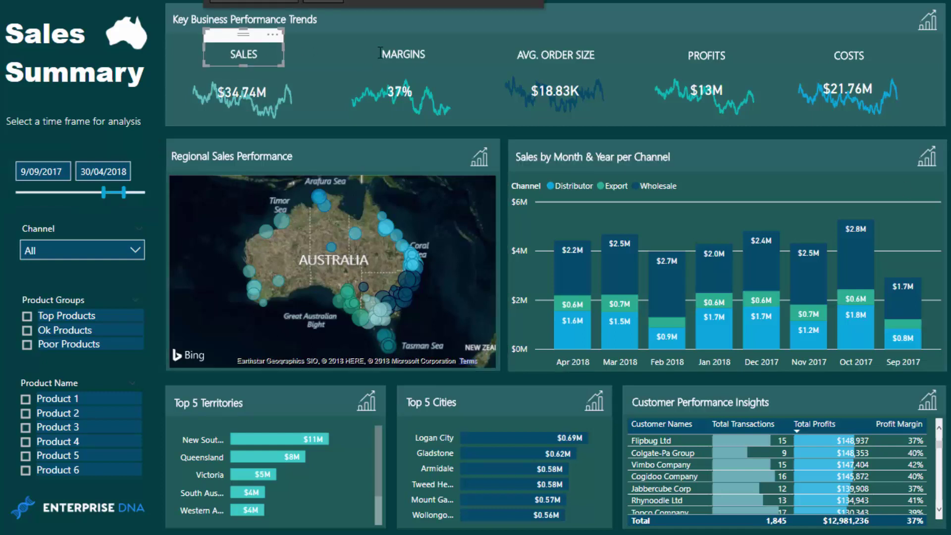
left_click(407, 42)
left_click(539, 41)
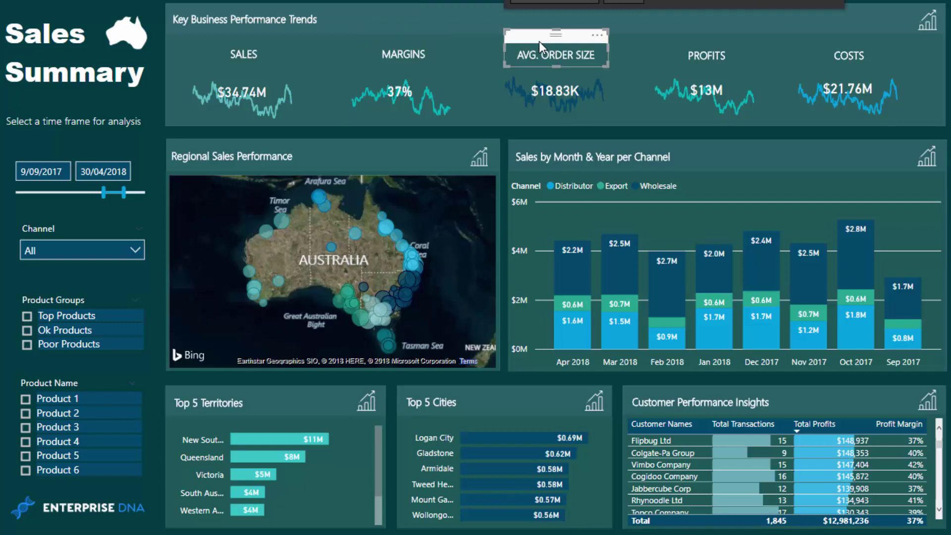
left_click(712, 37)
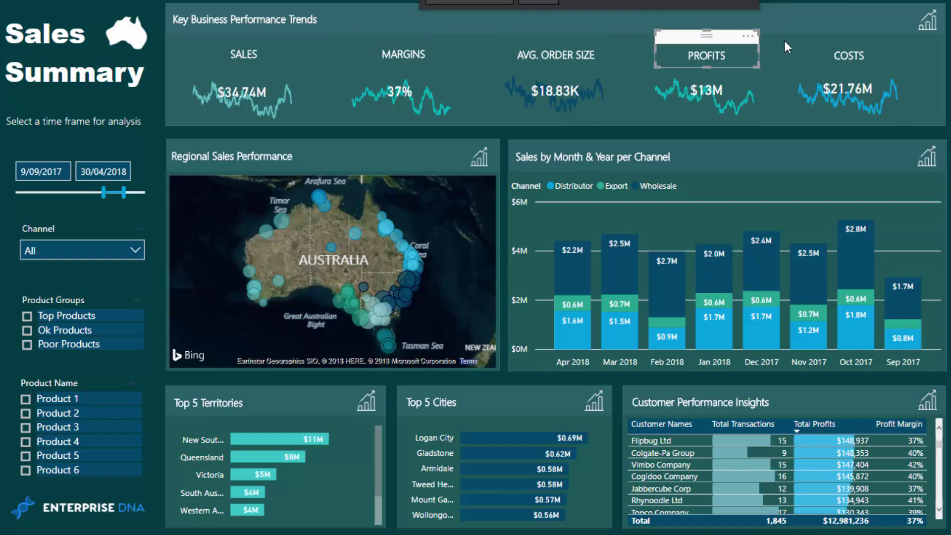
left_click(834, 43)
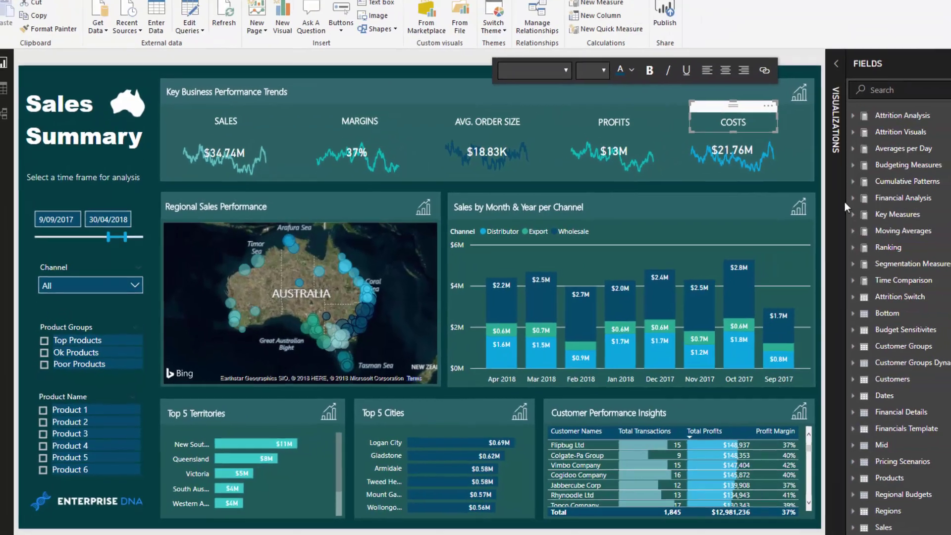
left_click(824, 249)
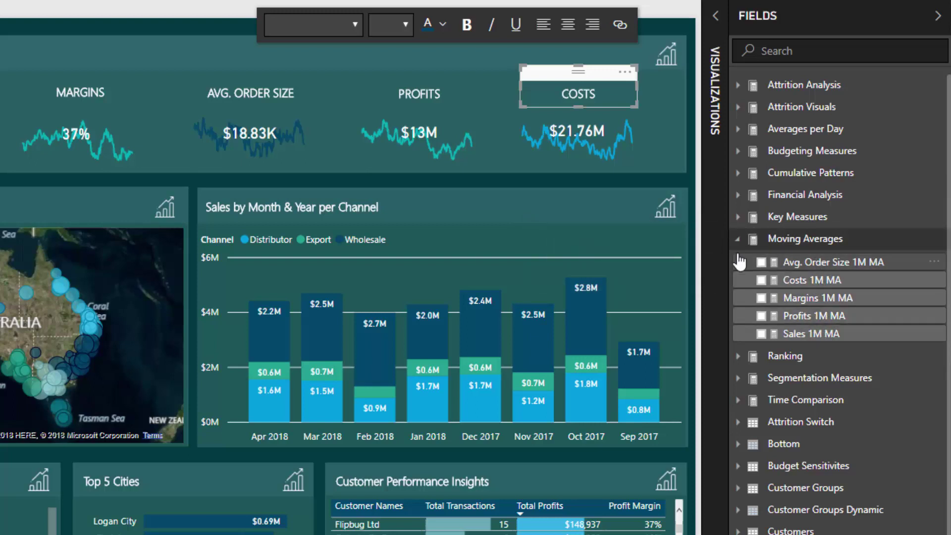
Select the Sales sparkline chart to show its Sales 1M MA measure.
mouse_move(302, 118)
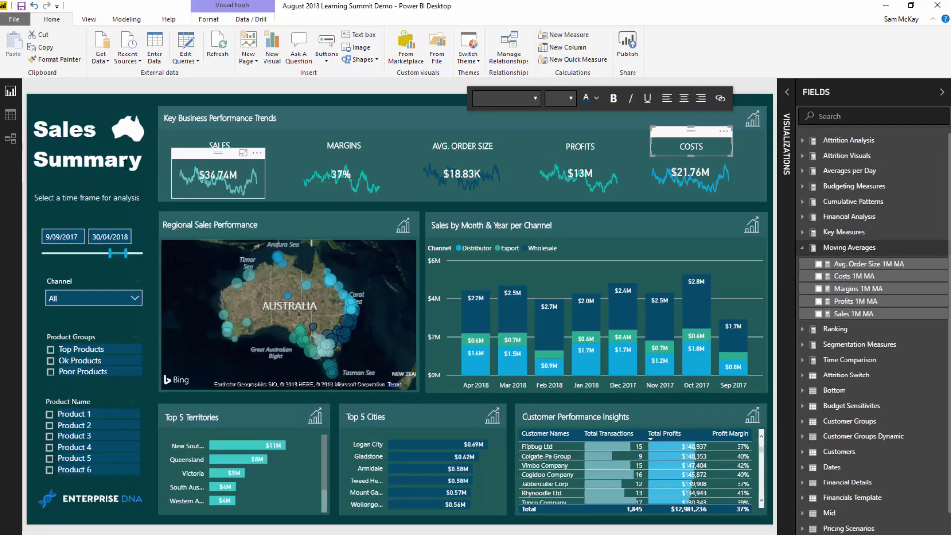
left_click(156, 155)
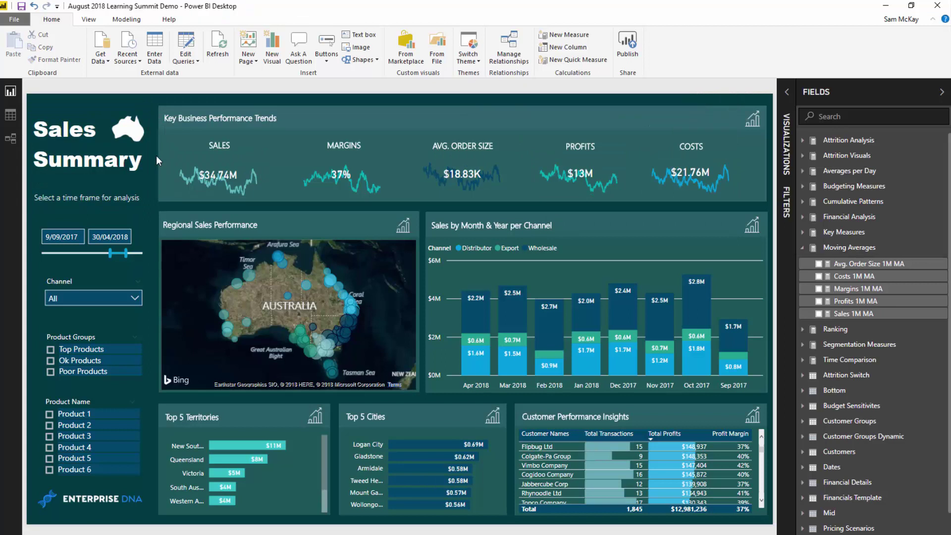
left_click(254, 168)
left_click(862, 314)
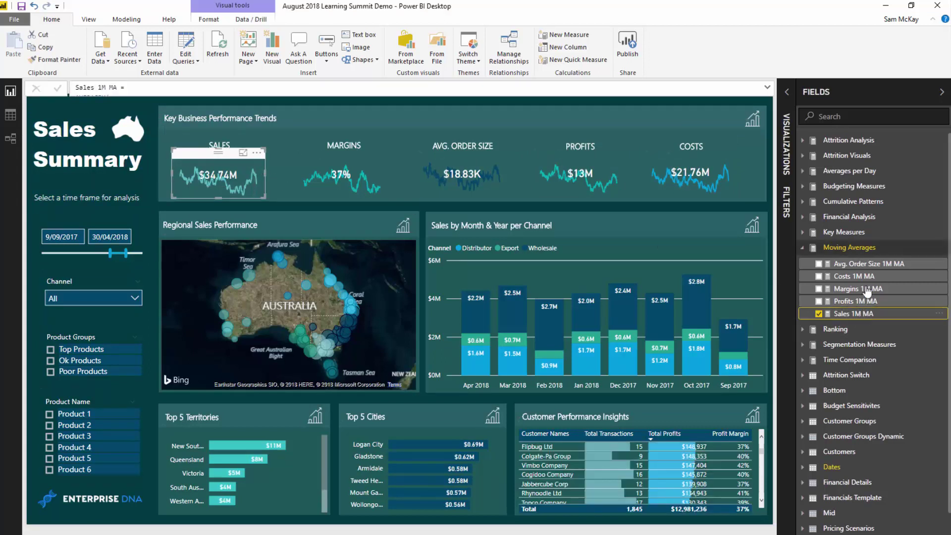
Review the expanded Sales 1M MA DAX: its 1M name, DATESINPERIOD window and averaged [Total Sales].
left_click(767, 89)
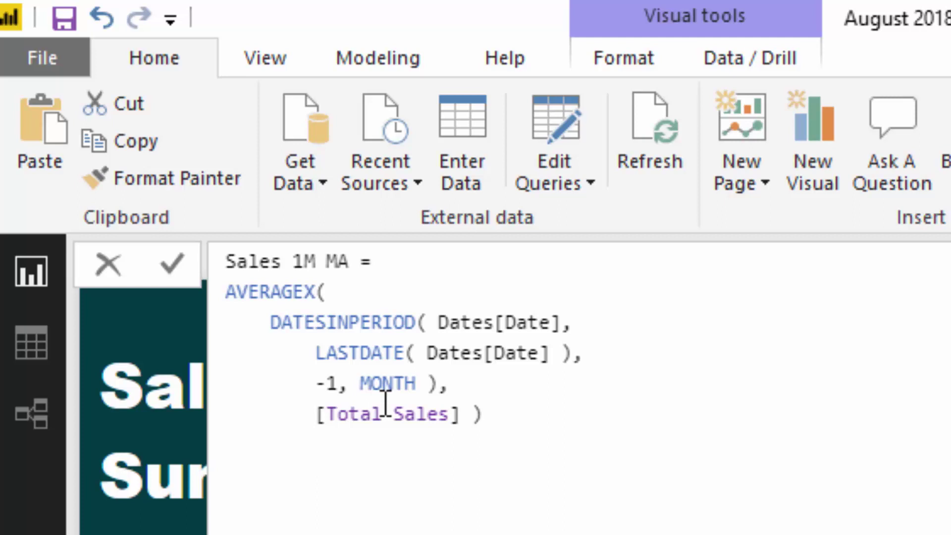
key("ctrl+a")
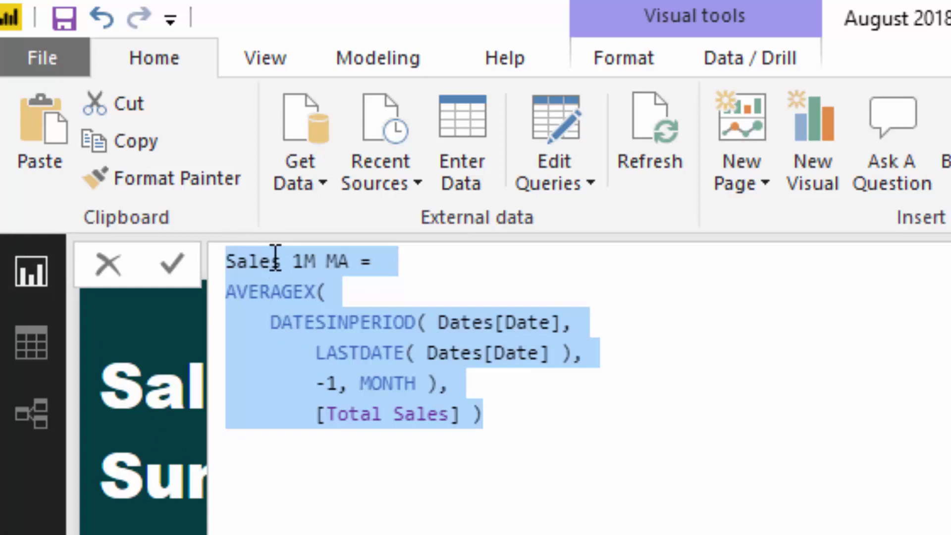
left_click_drag(294, 261, 318, 261)
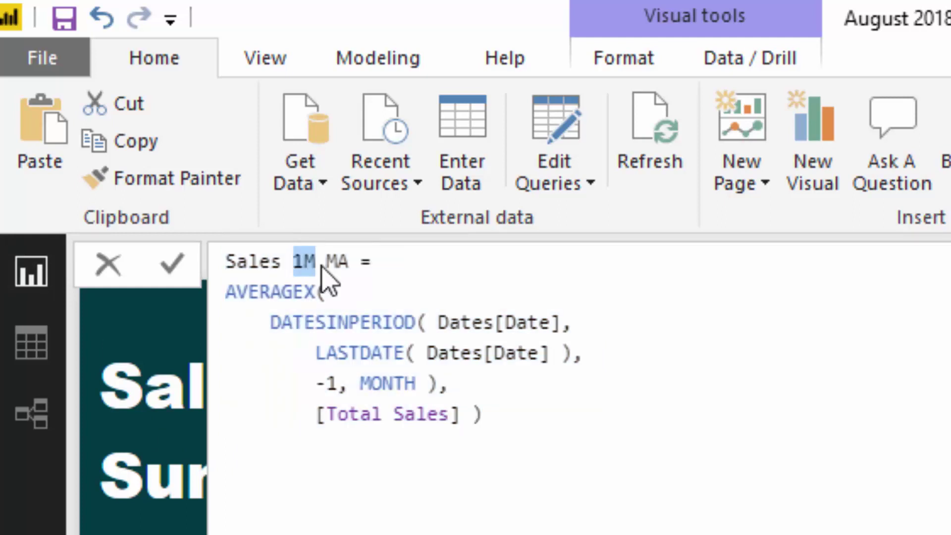
left_click_drag(270, 323, 441, 379)
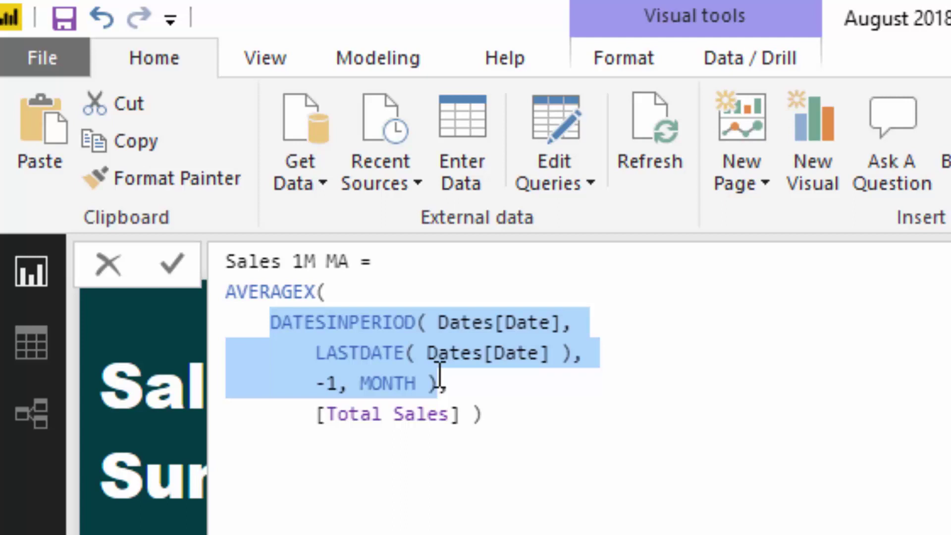
left_click_drag(460, 414, 304, 413)
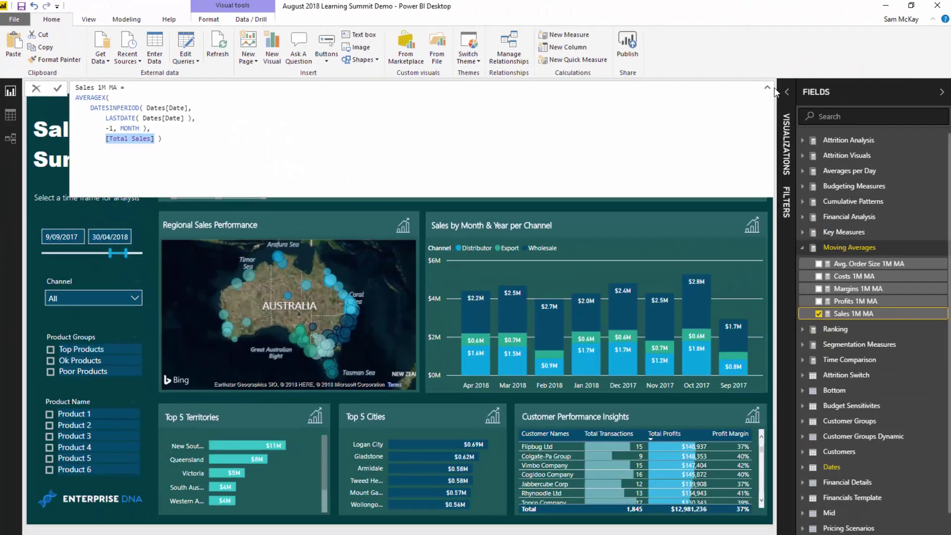
left_click(768, 88)
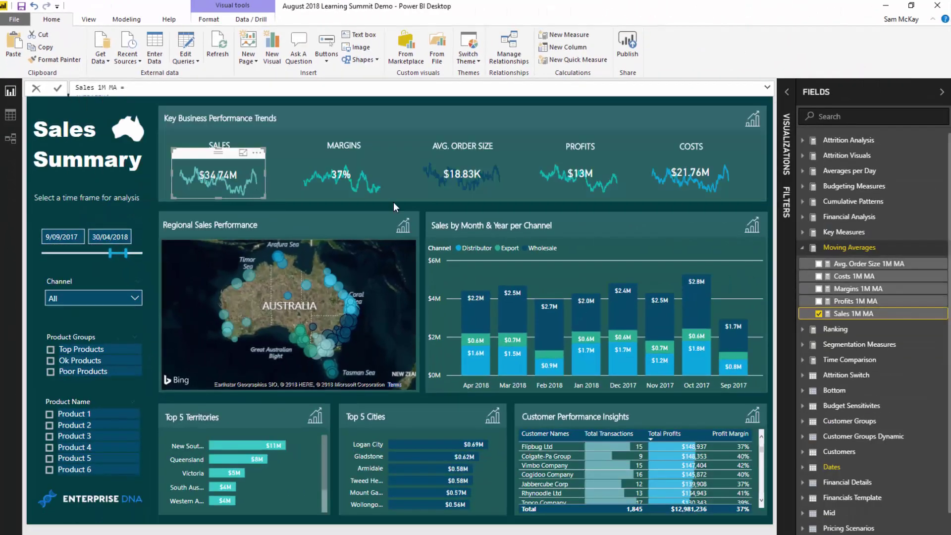
left_click(373, 167)
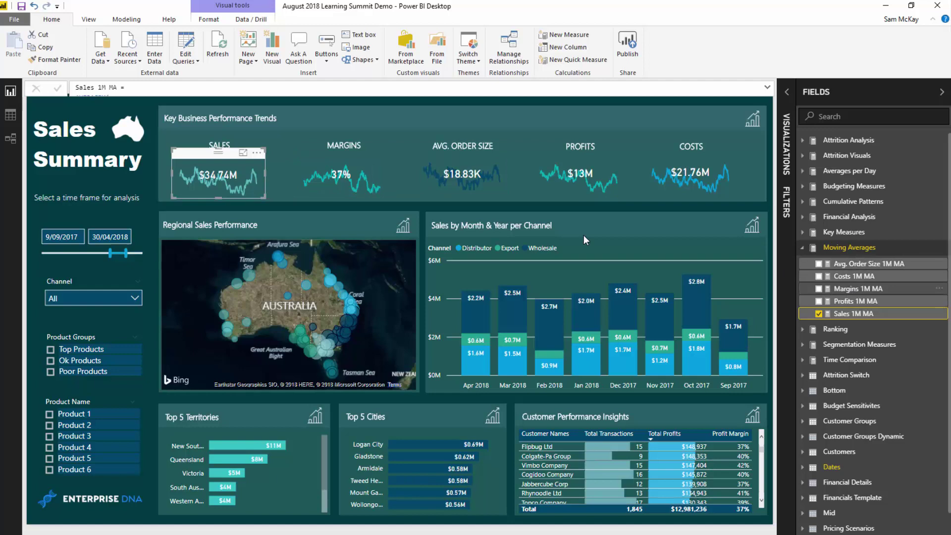
Inspect the Margins sparkline's Margins 1M MA formula, highlighting the averaged [Profit Margin].
left_click(373, 180)
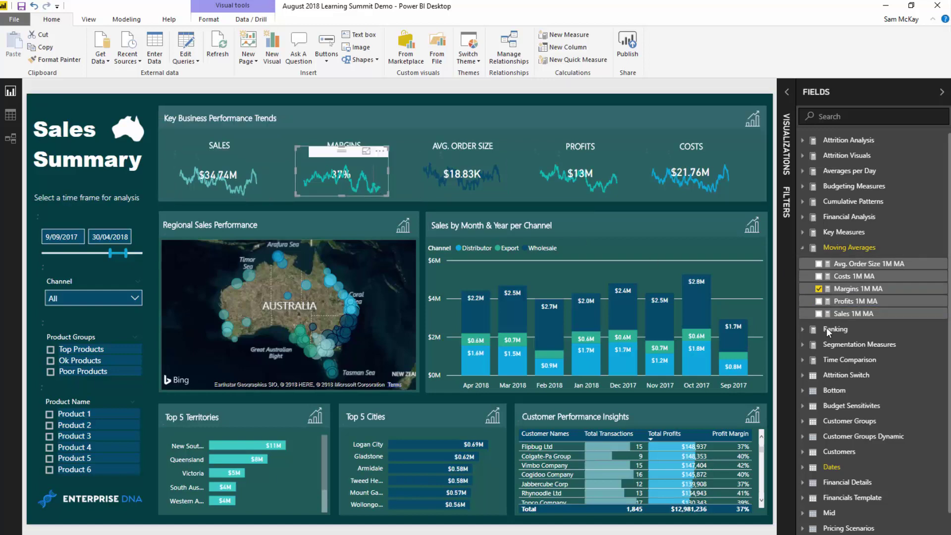
left_click(853, 290)
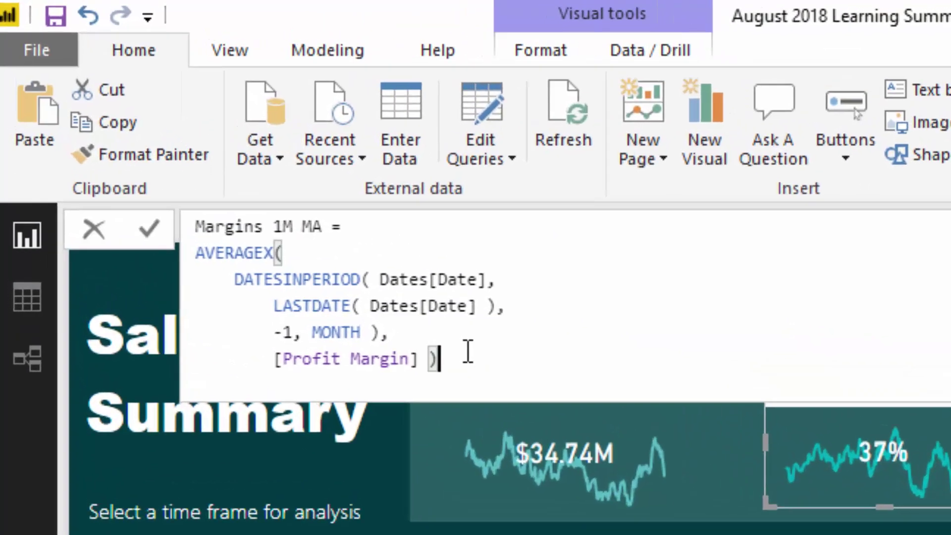
left_click_drag(179, 139, 68, 91)
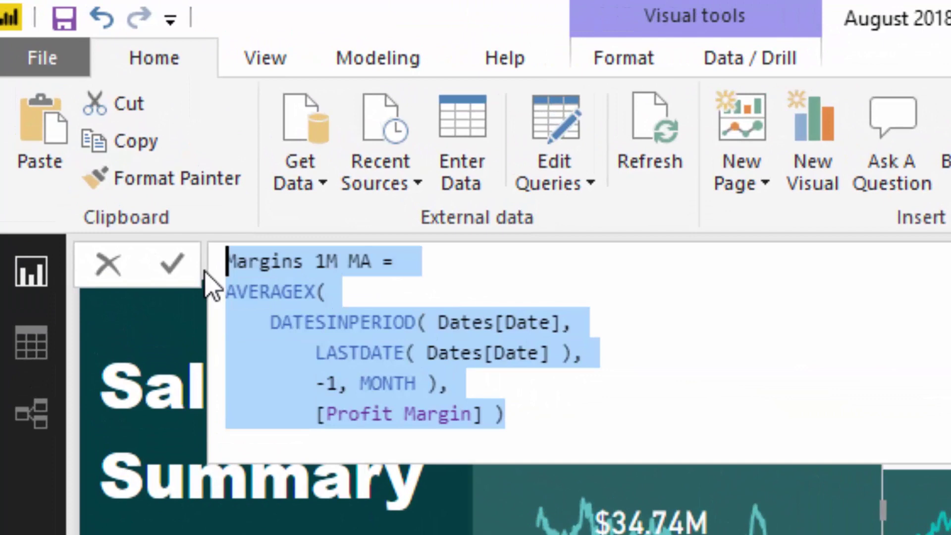
left_click(319, 414)
left_click_drag(318, 414, 485, 413)
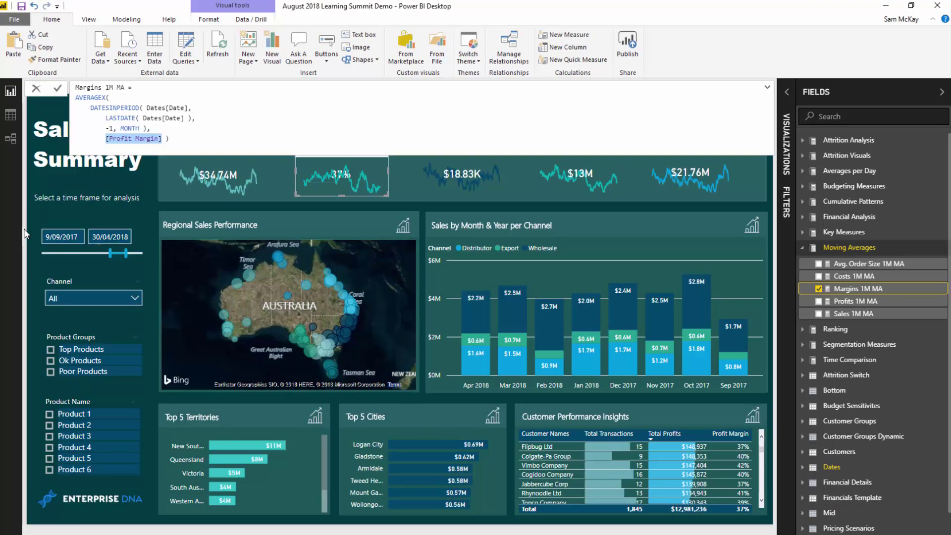
key("Return")
left_click(26, 234)
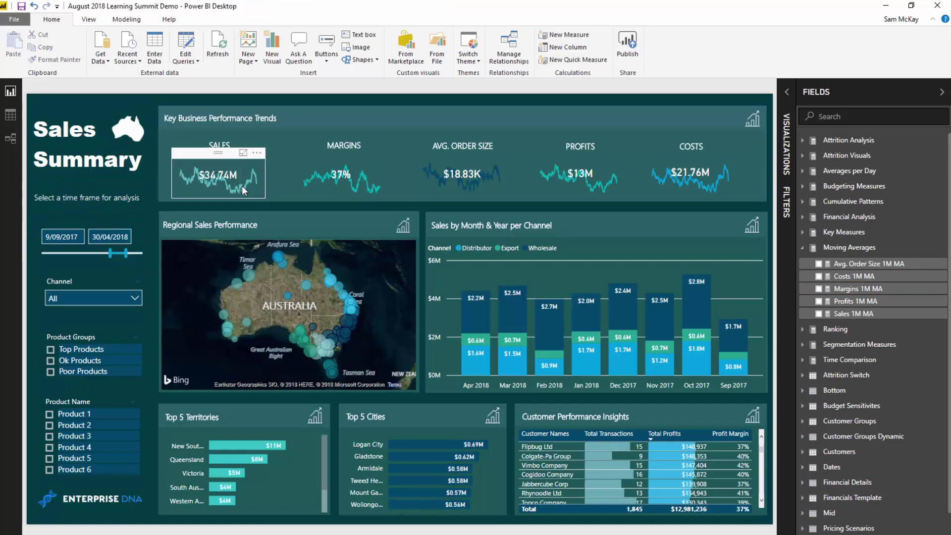
Select the SALES card and locate the Total Sales measure under Key Measures.
mouse_move(260, 183)
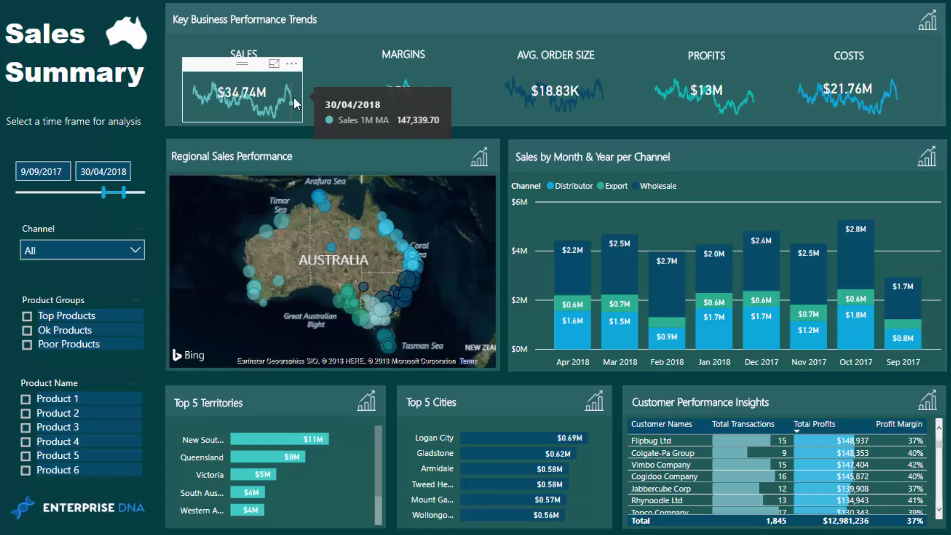
left_click(233, 73)
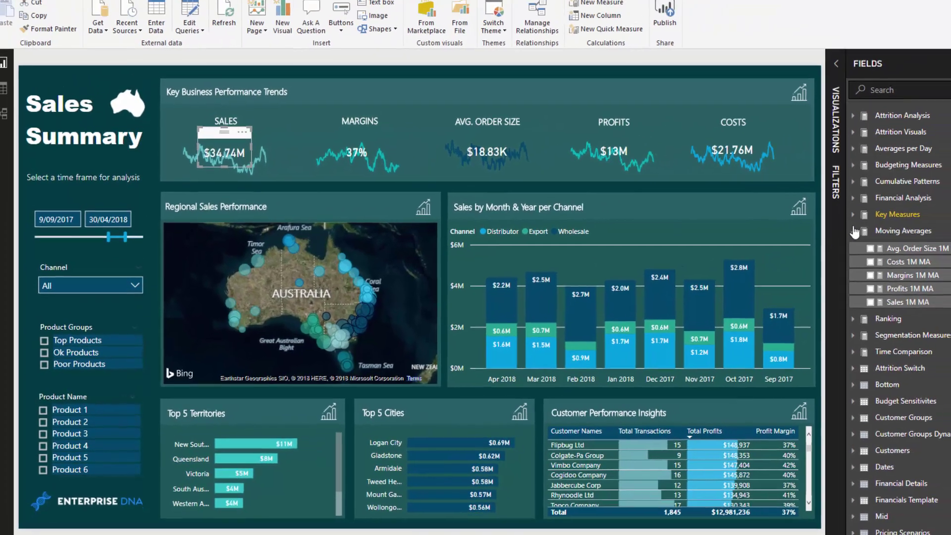
left_click(853, 231)
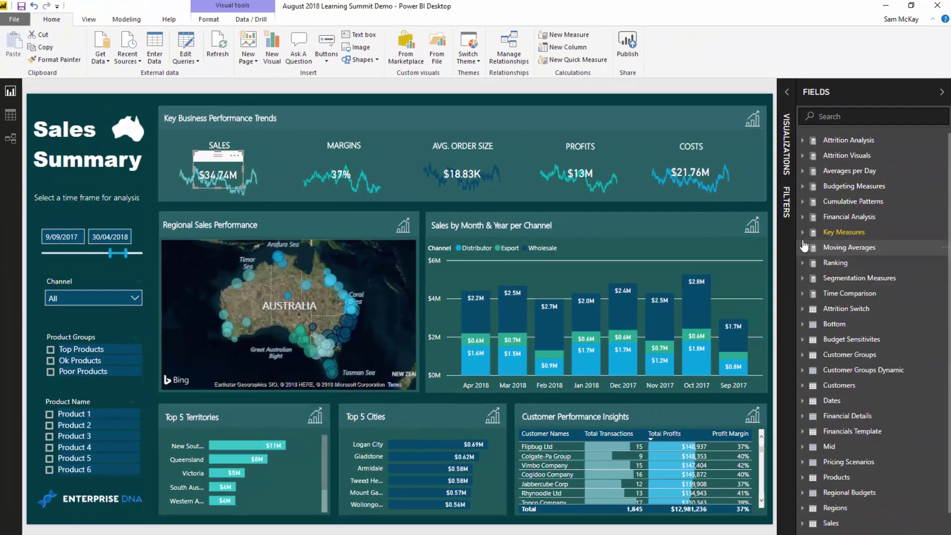
left_click(853, 214)
left_click(914, 409)
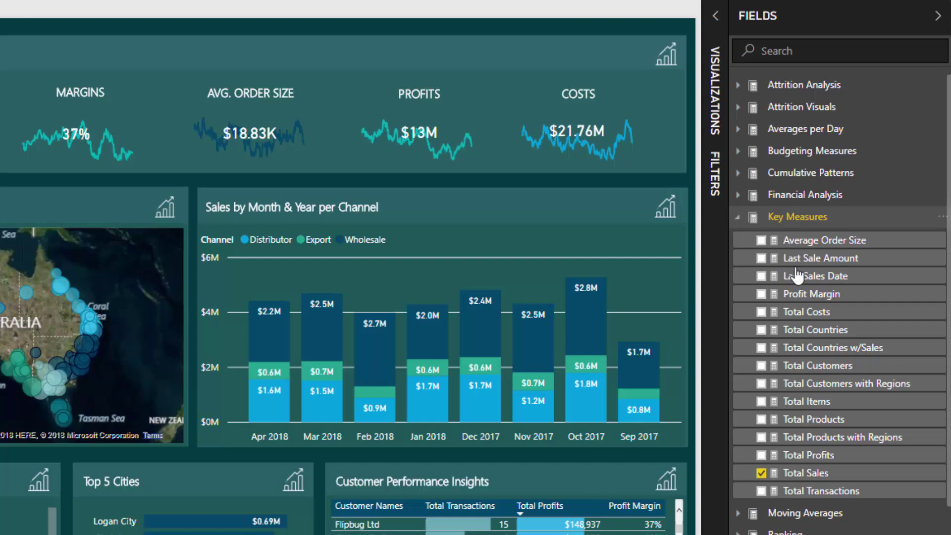
View the Total Sales SUMX formula, then close it and reselect the SALES card.
left_click(805, 473)
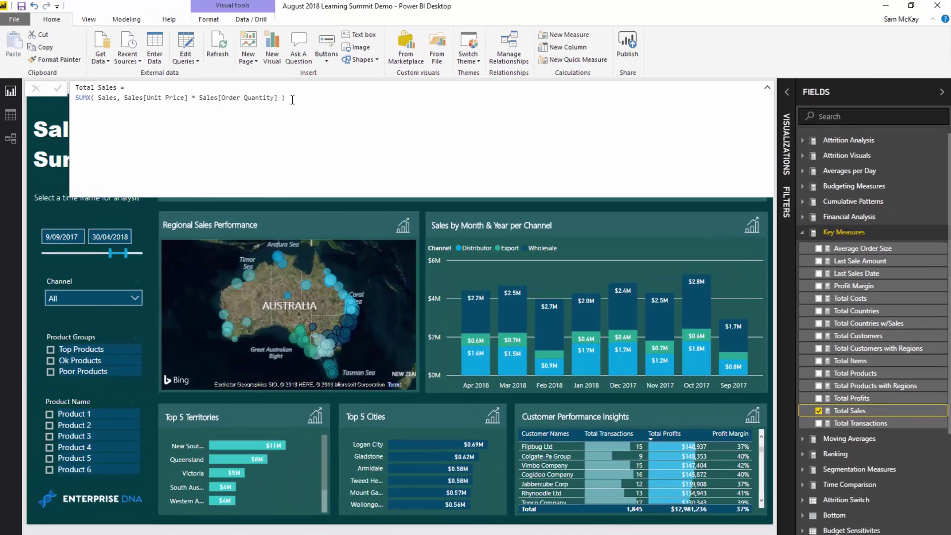
left_click_drag(278, 95, 70, 75)
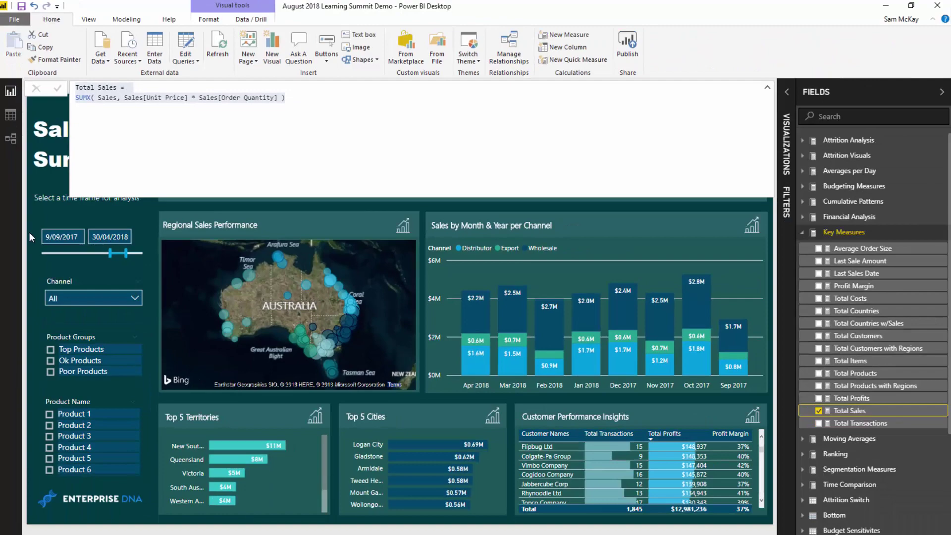
left_click(61, 496)
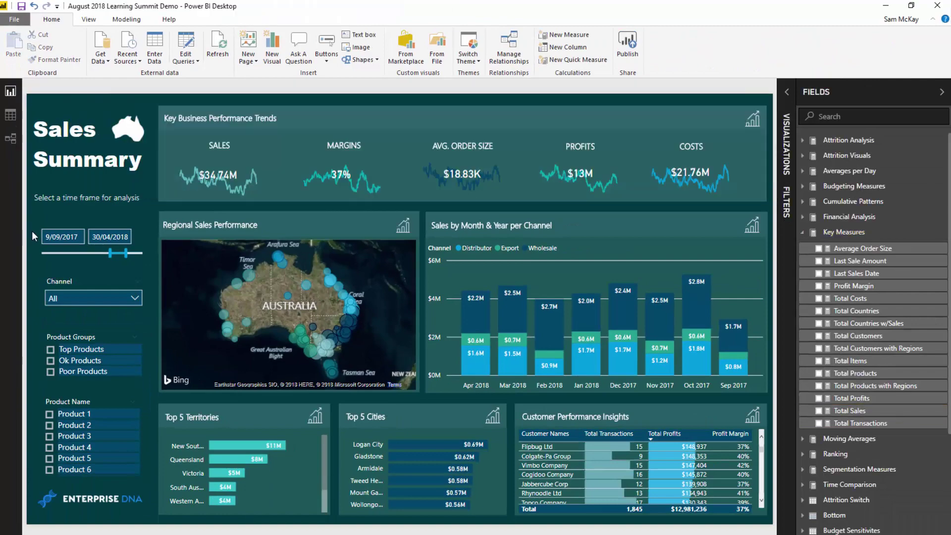
left_click(229, 165)
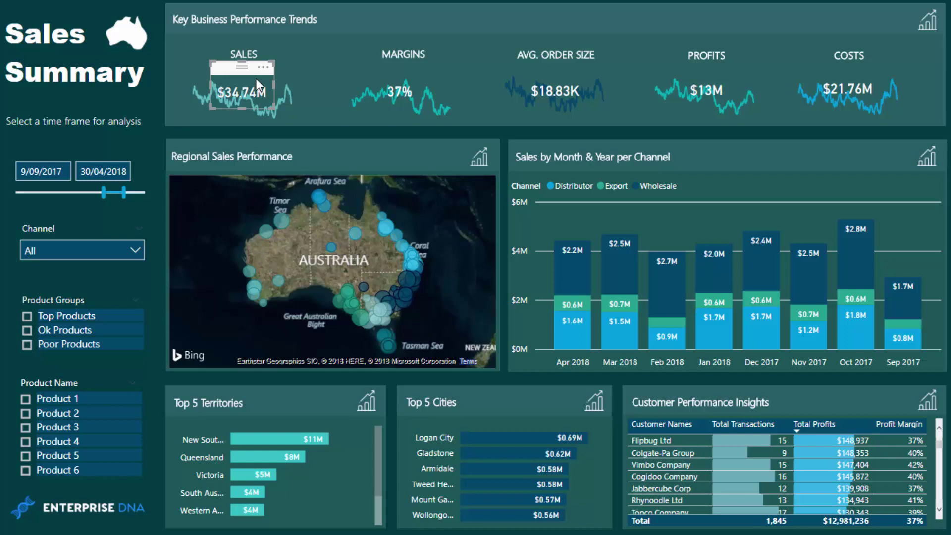
Move the date slicer's start back to 24/09/2016 and select the SALES value card.
left_click(397, 73)
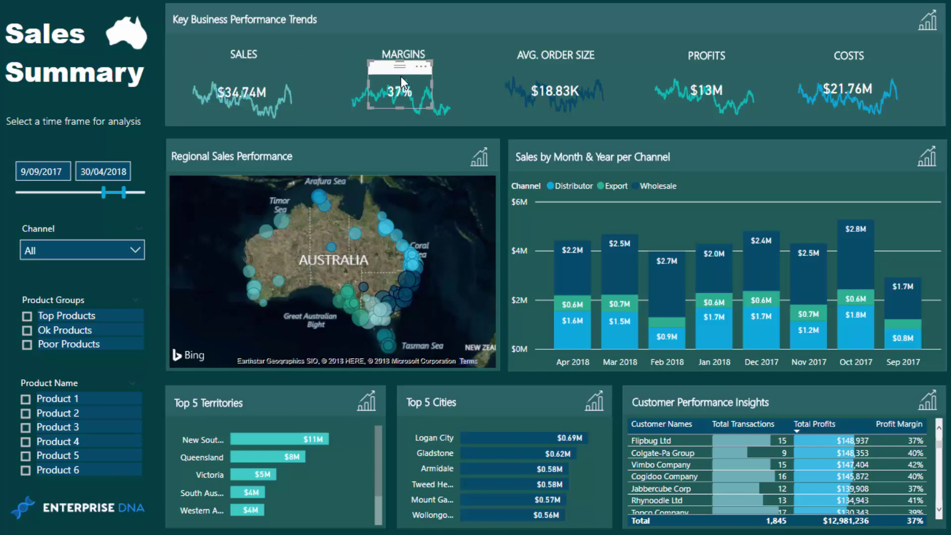
left_click(539, 79)
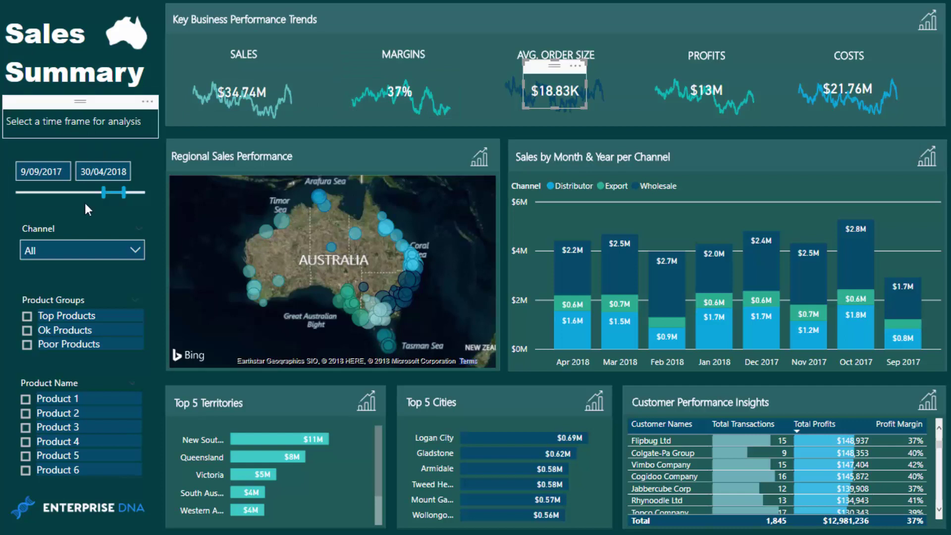
mouse_move(103, 197)
left_mouse_down()
mouse_move(72, 194)
mouse_move(95, 197)
left_mouse_up()
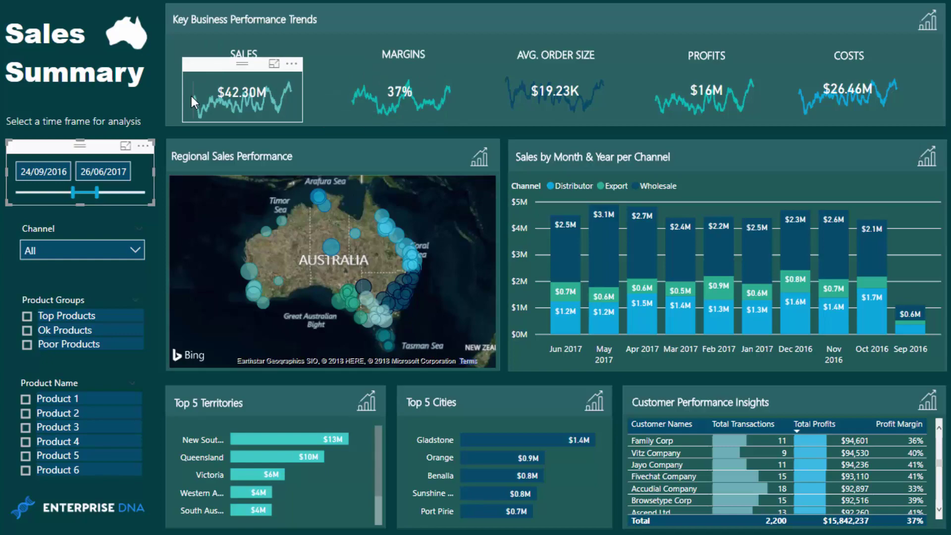
mouse_move(191, 96)
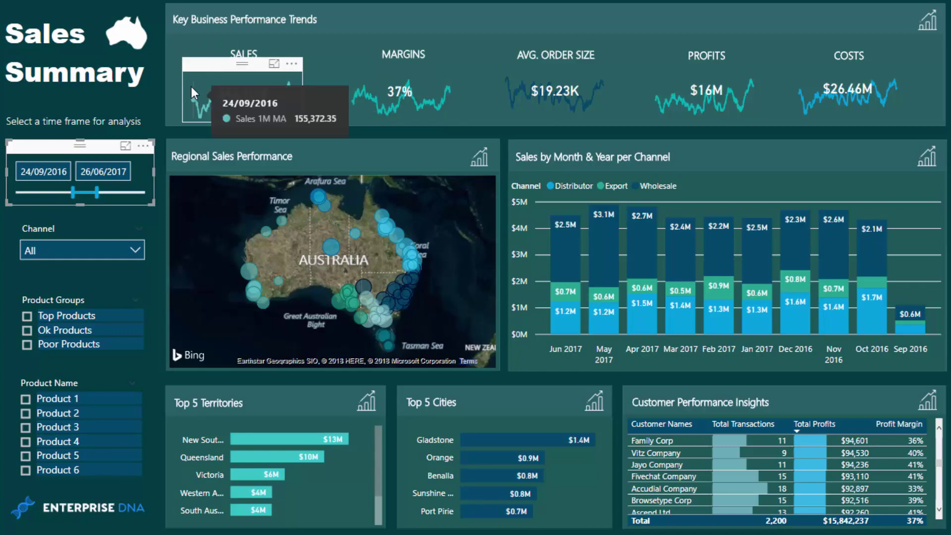
left_click(194, 66)
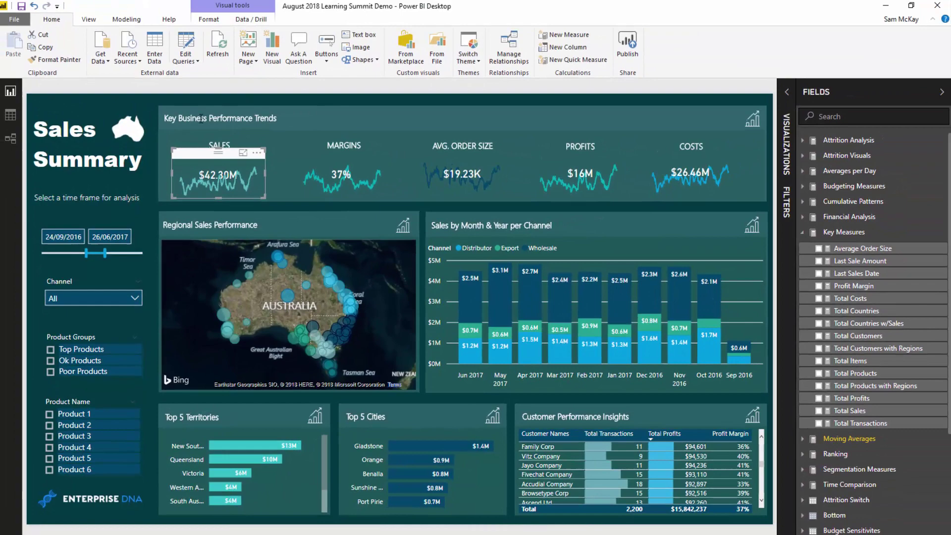
Open the Format arrange options and bring the SALES card forward, then to the front.
left_click(207, 20)
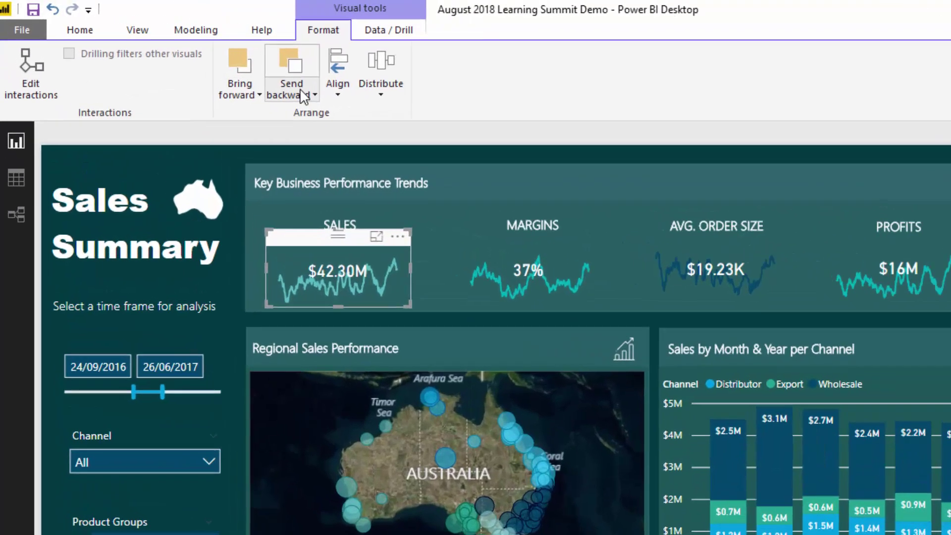
left_click(304, 95)
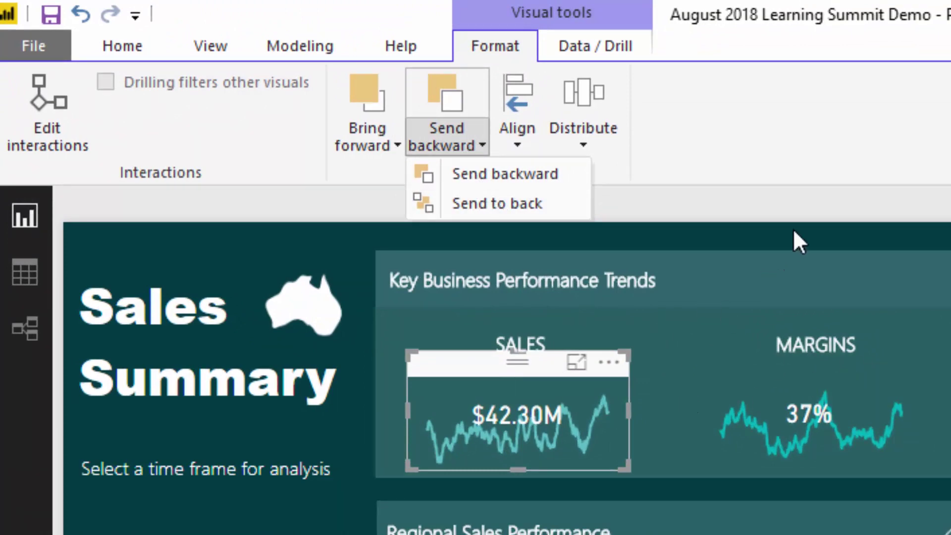
left_click(799, 213)
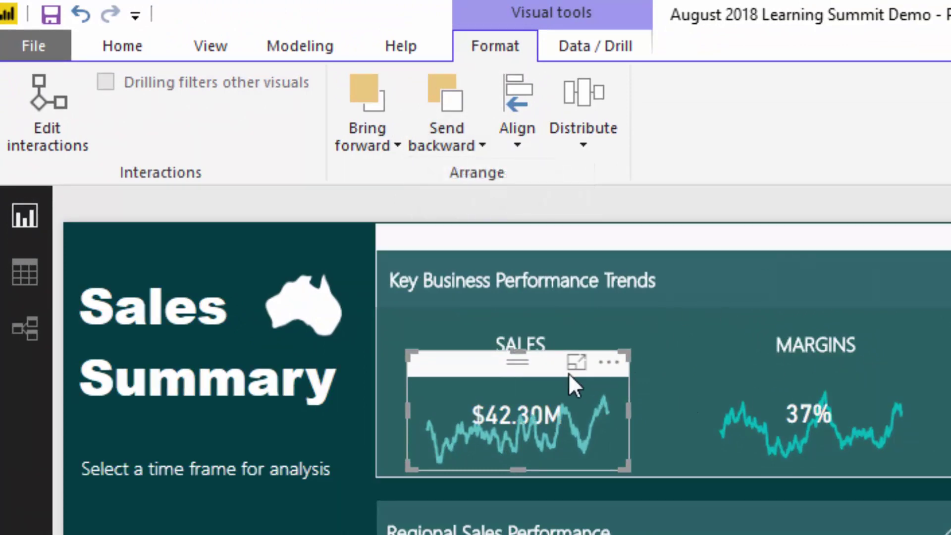
left_click(465, 145)
left_click(388, 133)
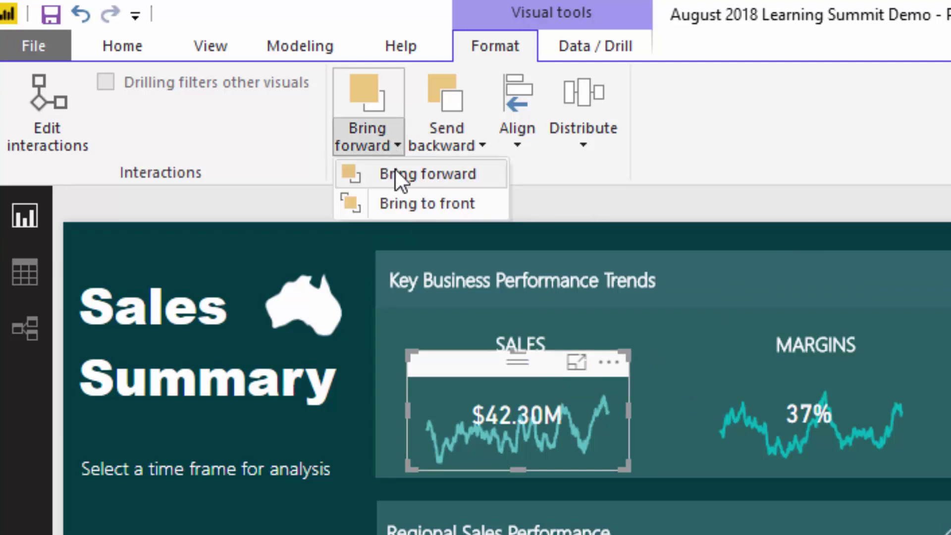
left_click(395, 169)
left_click(383, 144)
left_click(389, 195)
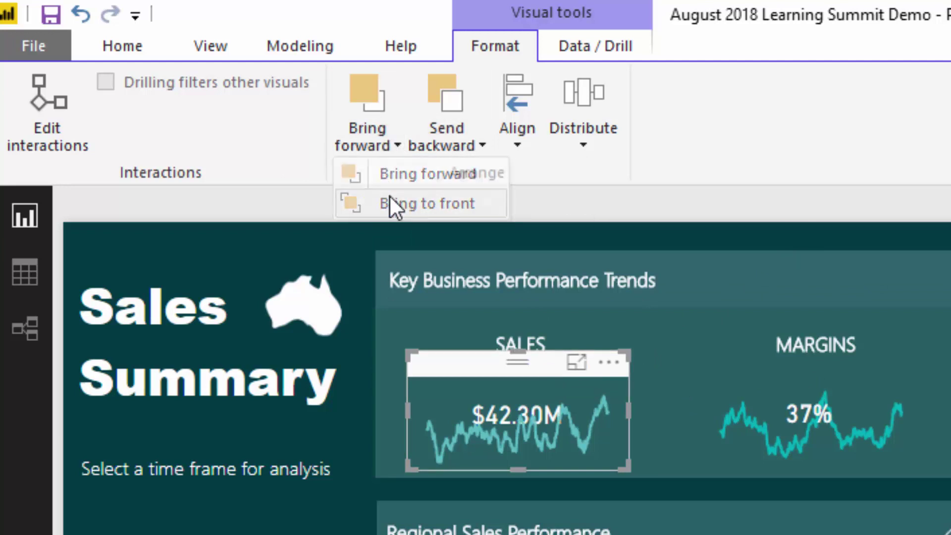
left_click(814, 213)
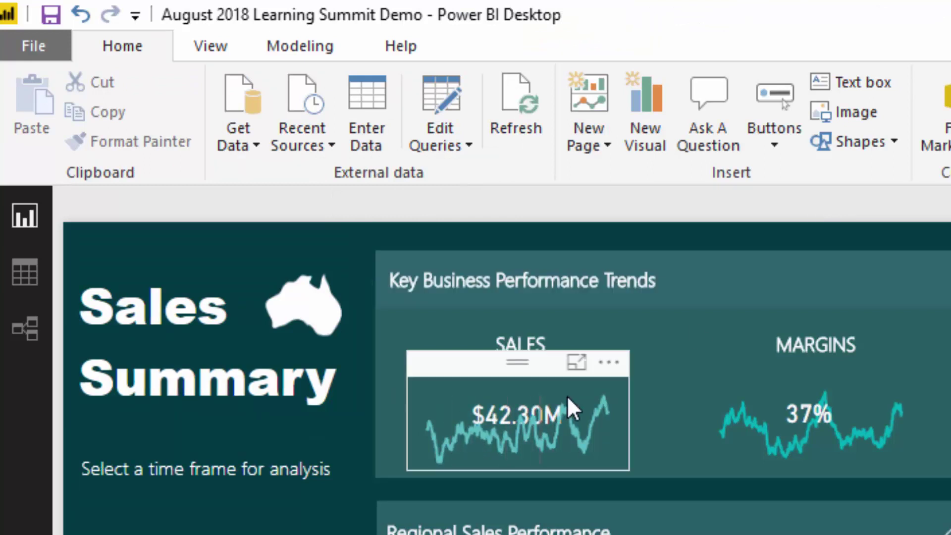
Reselect the SALES card and send it back one layer.
left_click(548, 379)
left_click(430, 143)
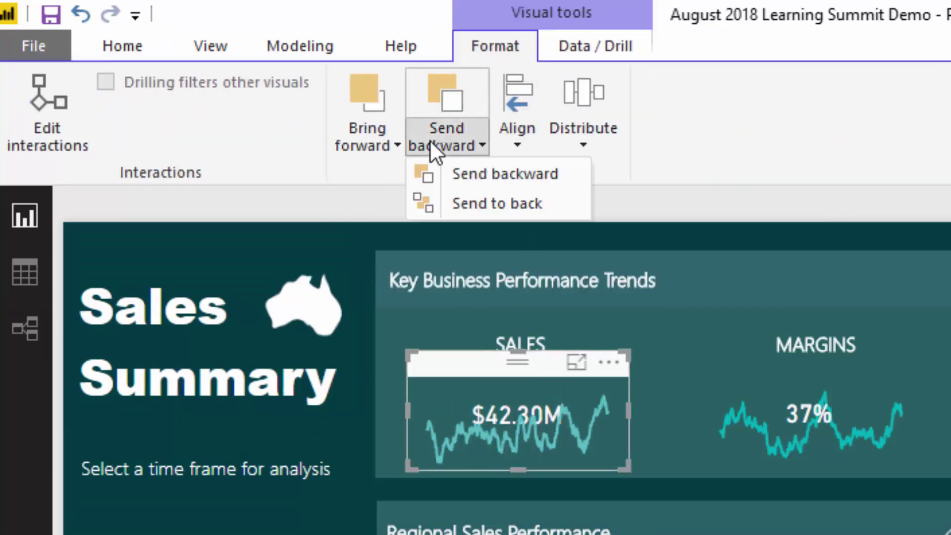
left_click(478, 179)
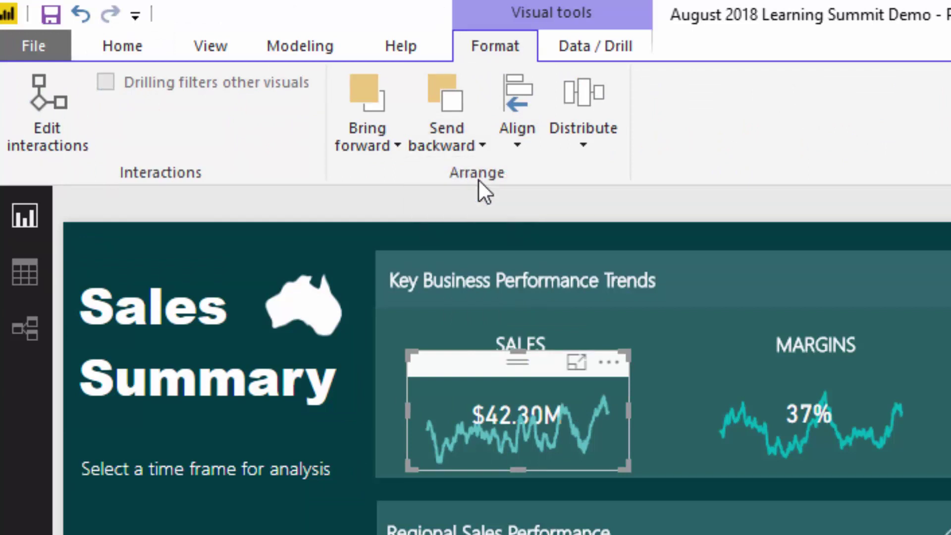
left_click(476, 155)
left_click(472, 163)
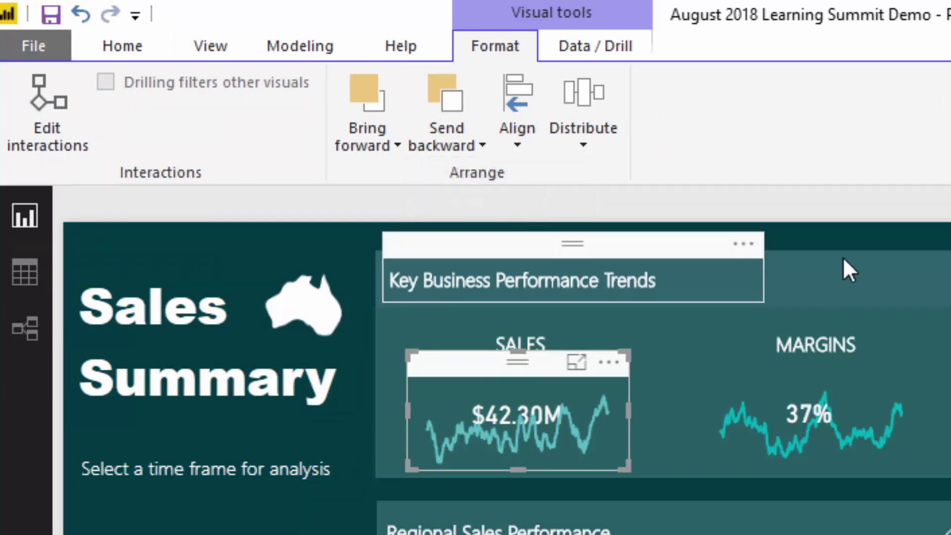
left_click(780, 222)
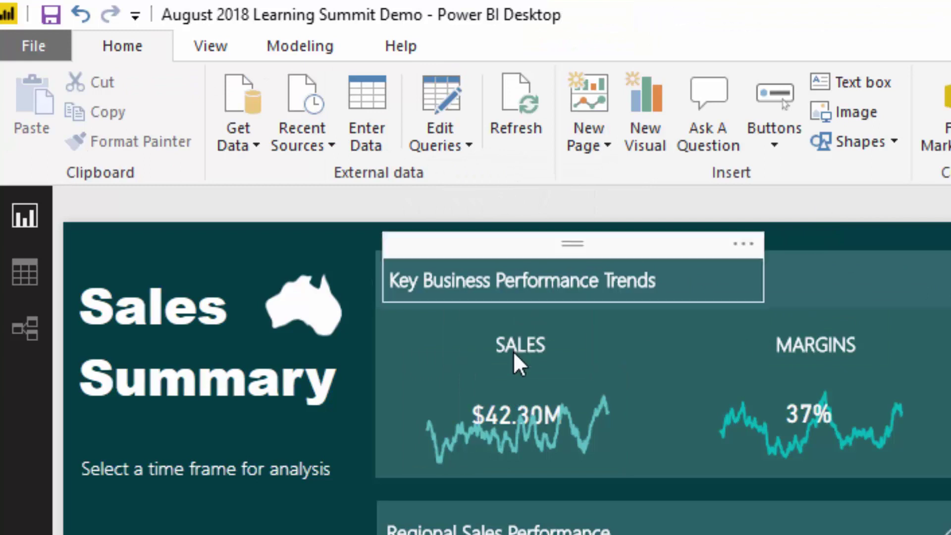
Send the SALES card to the back, then bring it forward three layers and to the front.
left_click(509, 373)
left_click(454, 142)
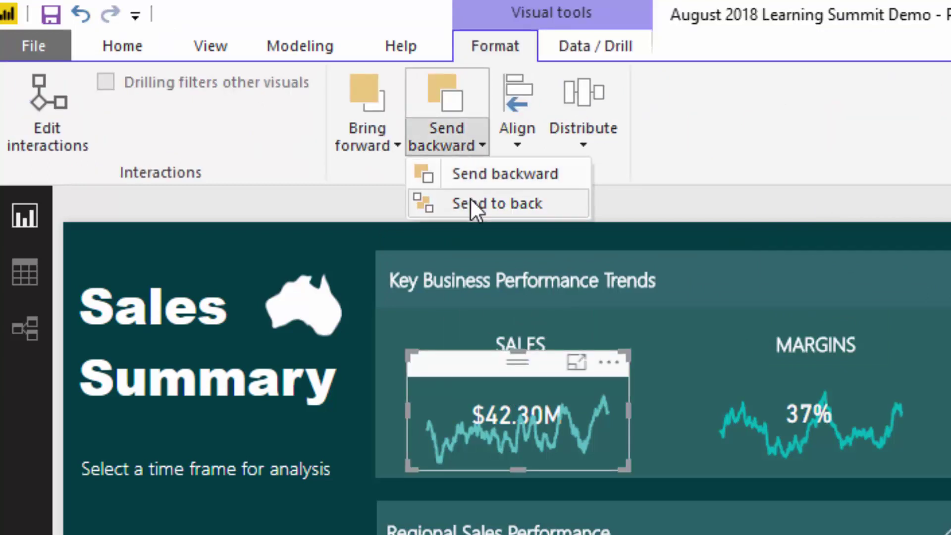
left_click(470, 198)
left_click(467, 147)
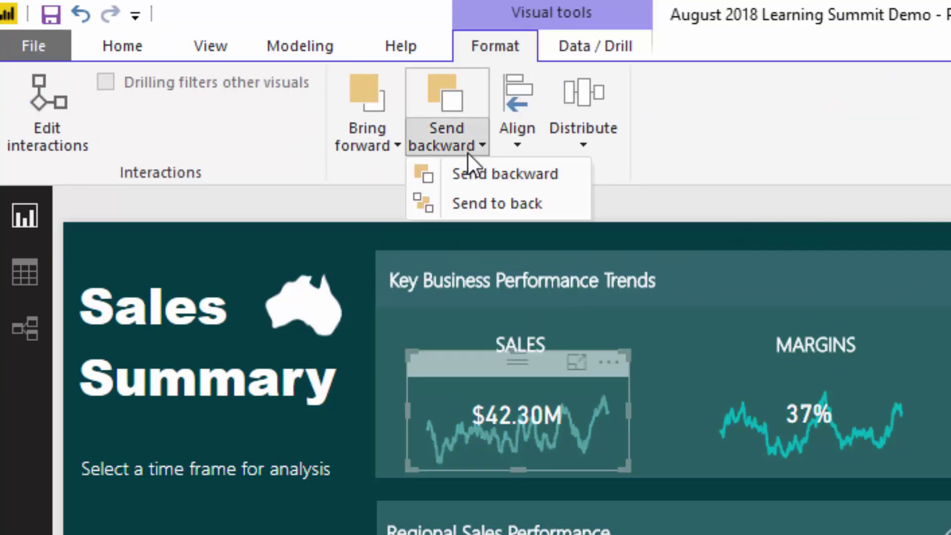
left_click(398, 148)
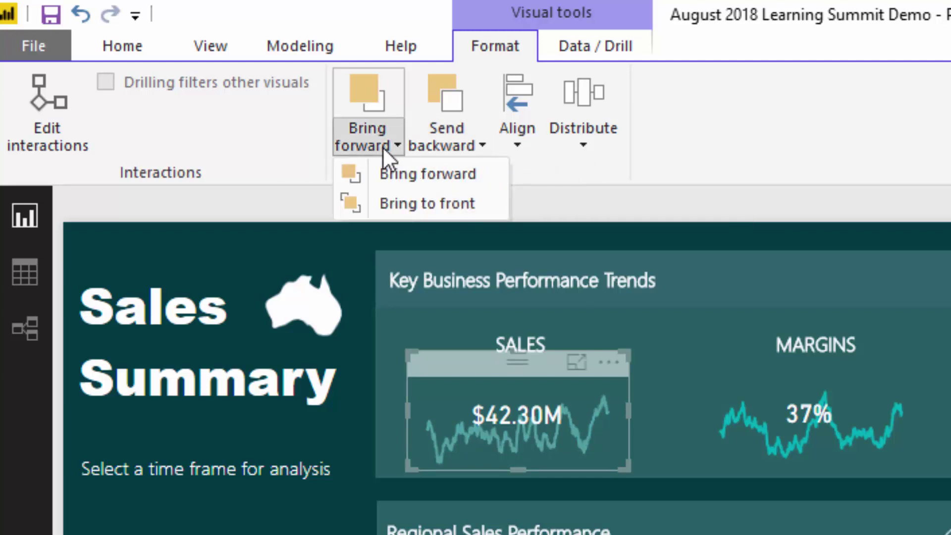
left_click(391, 173)
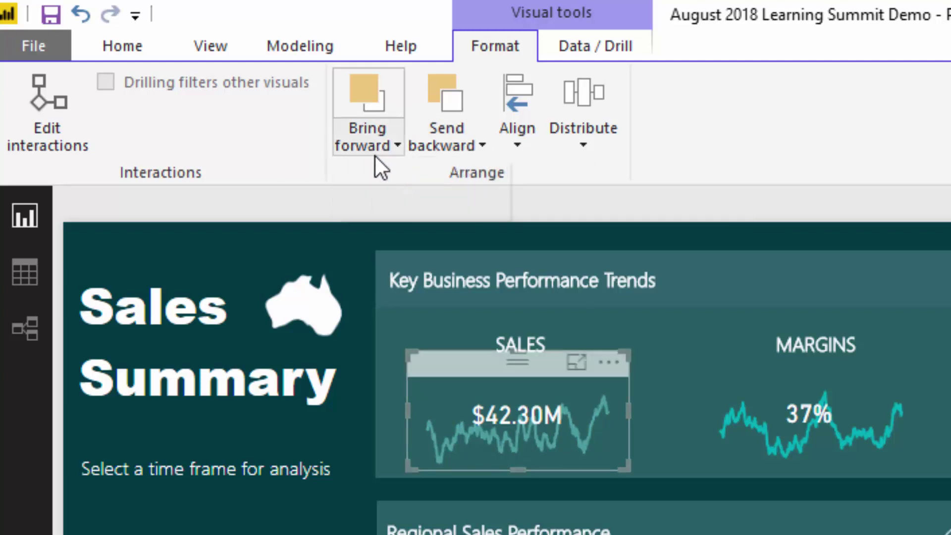
left_click(376, 156)
left_click(386, 175)
left_click(380, 150)
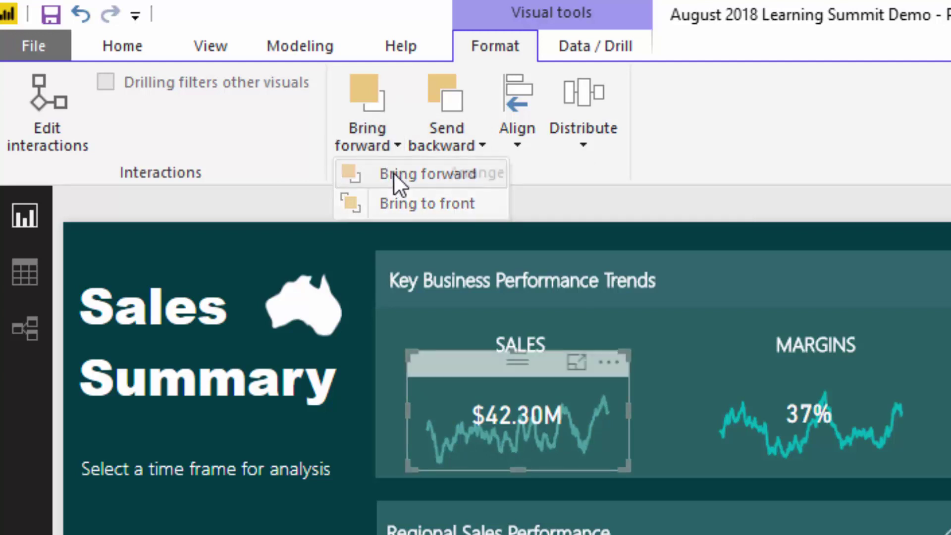
left_click(394, 173)
left_click(382, 144)
left_click(387, 197)
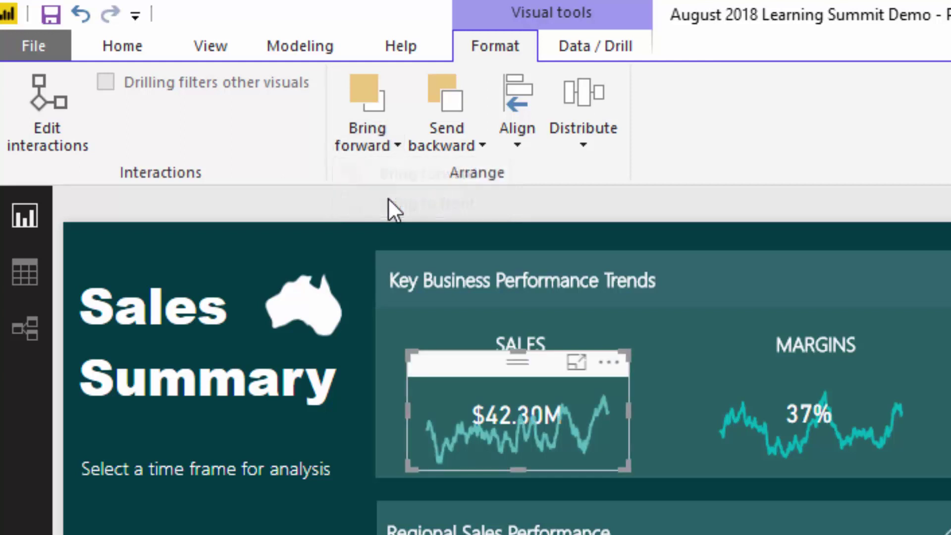
Send the SALES card backward five layers, one at a time.
left_click(483, 144)
left_click(484, 171)
left_click(473, 142)
left_click(478, 171)
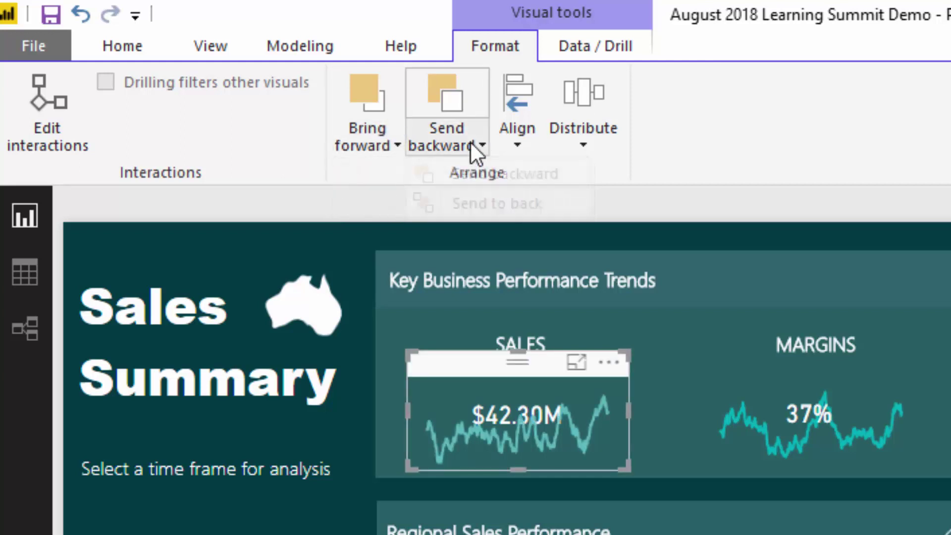
left_click(473, 144)
left_click(483, 173)
left_click(469, 149)
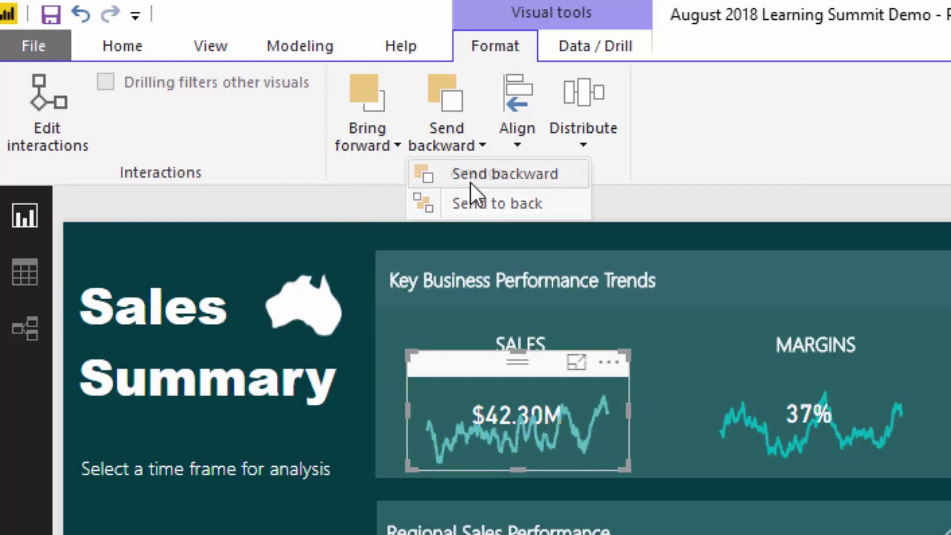
left_click(470, 182)
left_click(459, 147)
left_click(480, 173)
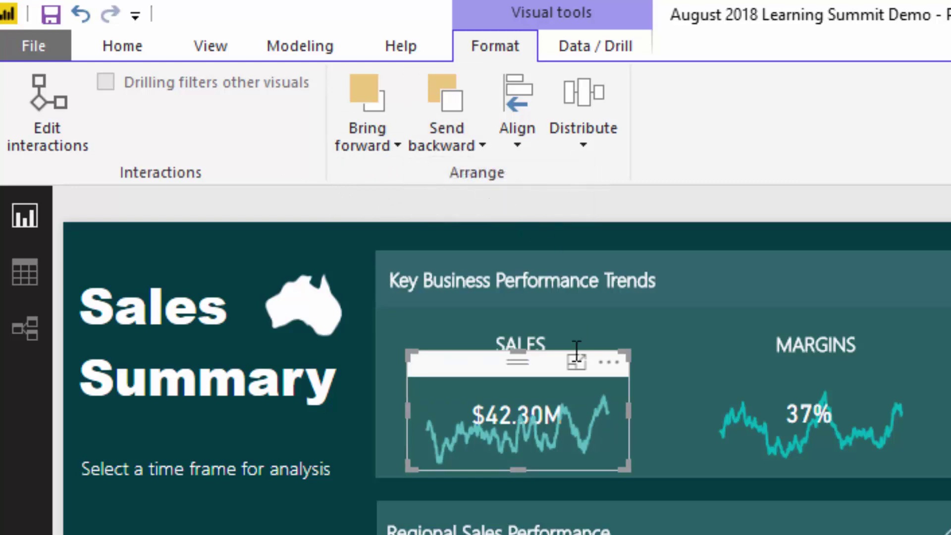
left_click(743, 207)
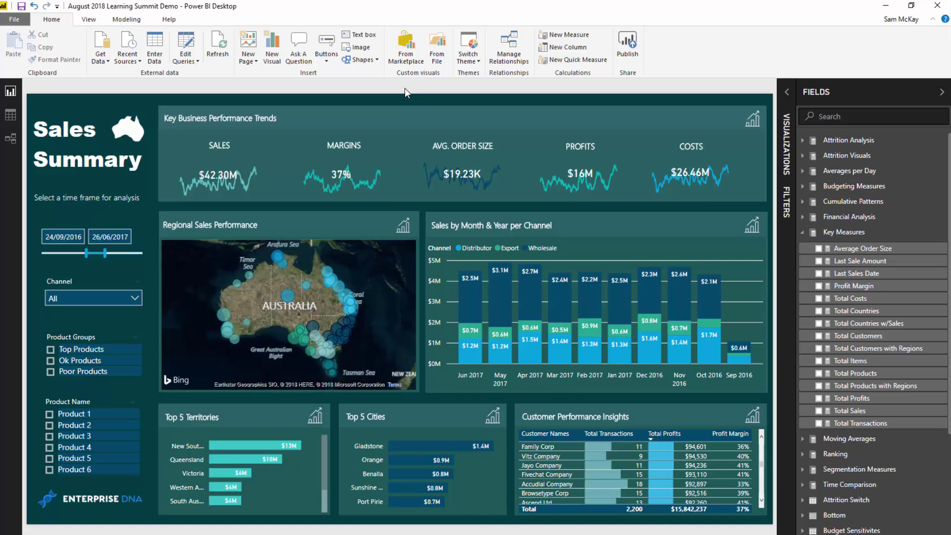
Tick Export in the Channel slicer dropdown and close the list.
left_click(130, 299)
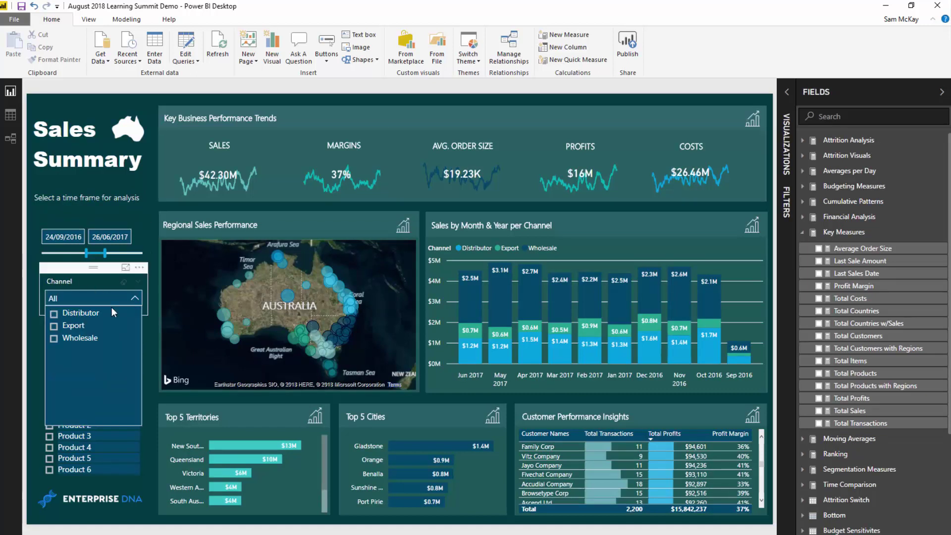
left_click(54, 326)
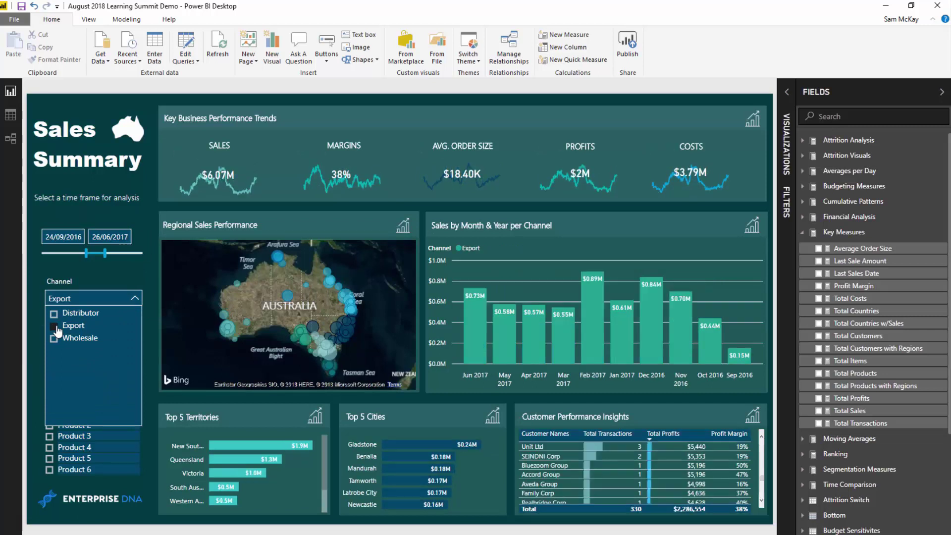
left_click(132, 298)
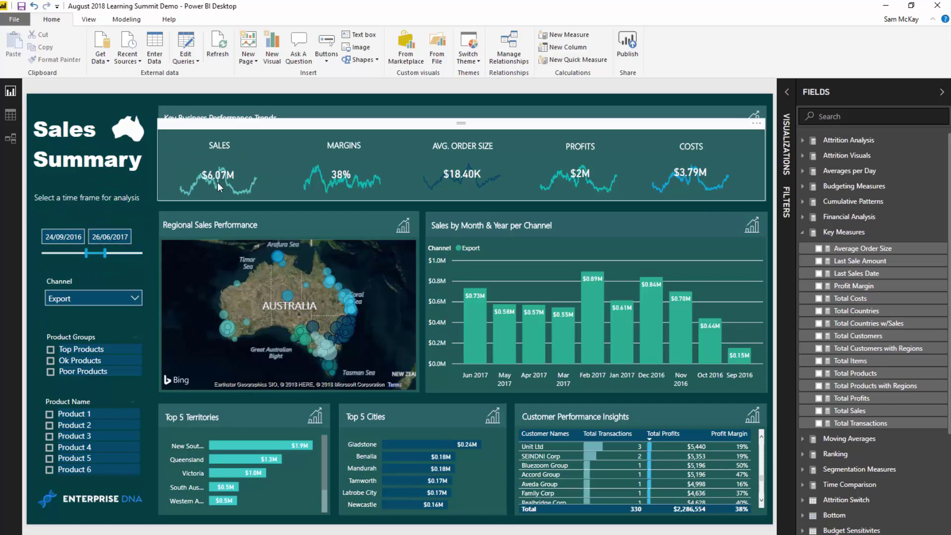
mouse_move(258, 180)
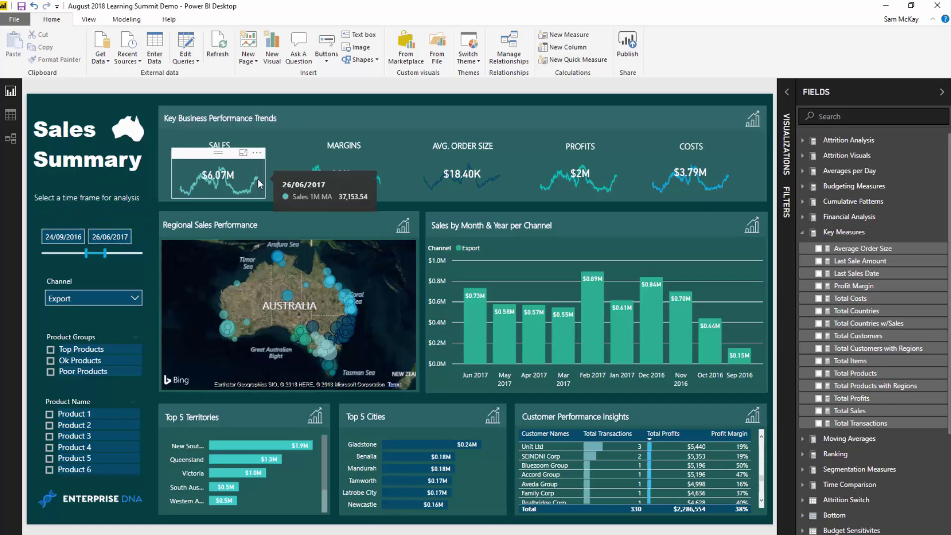